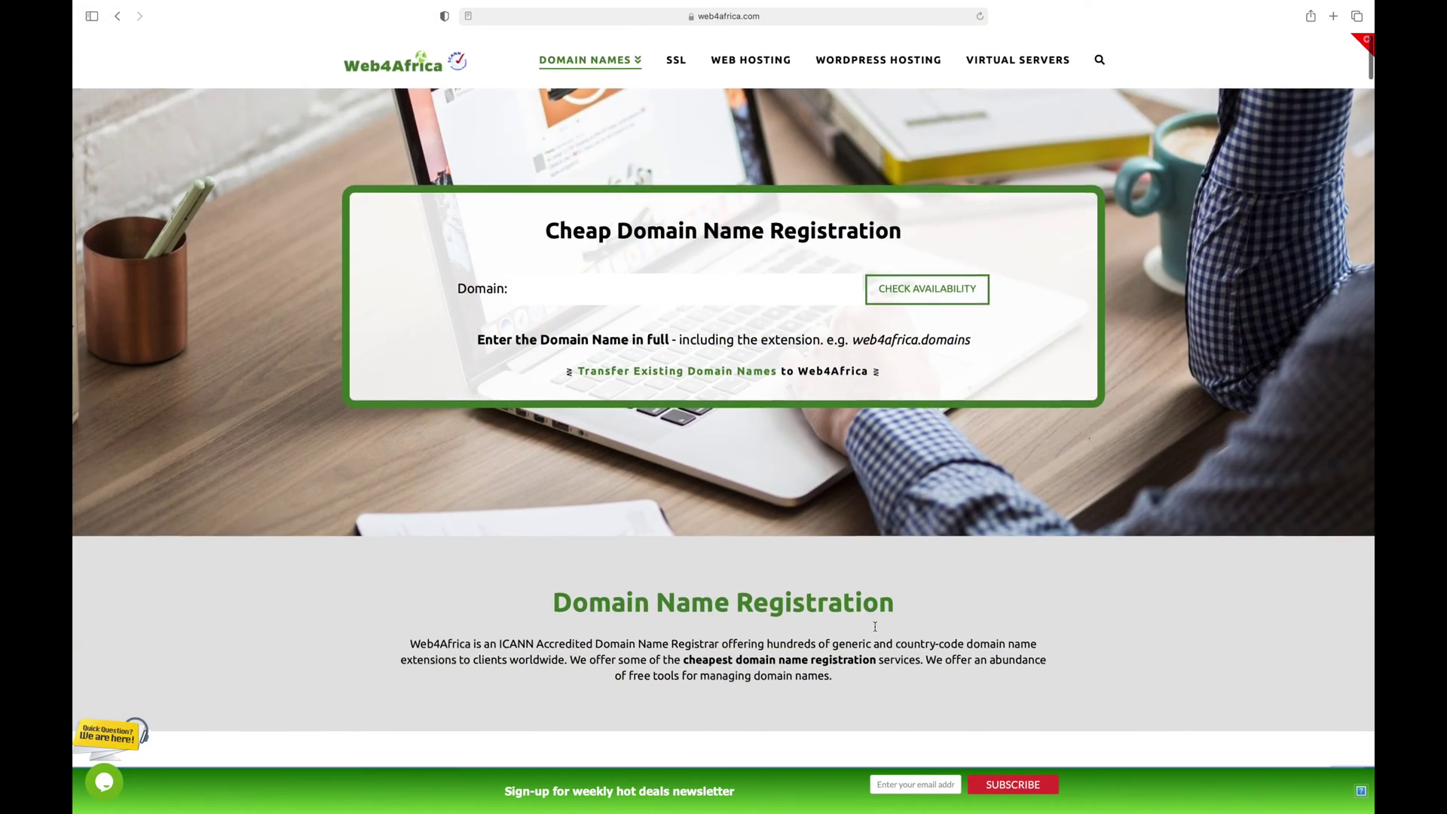
Step: Scroll through the TLD domain pricing table to review domain prices
{"action": "scroll", "coordinate": [875, 626], "scroll_direction": "down", "scroll_amount": 9}
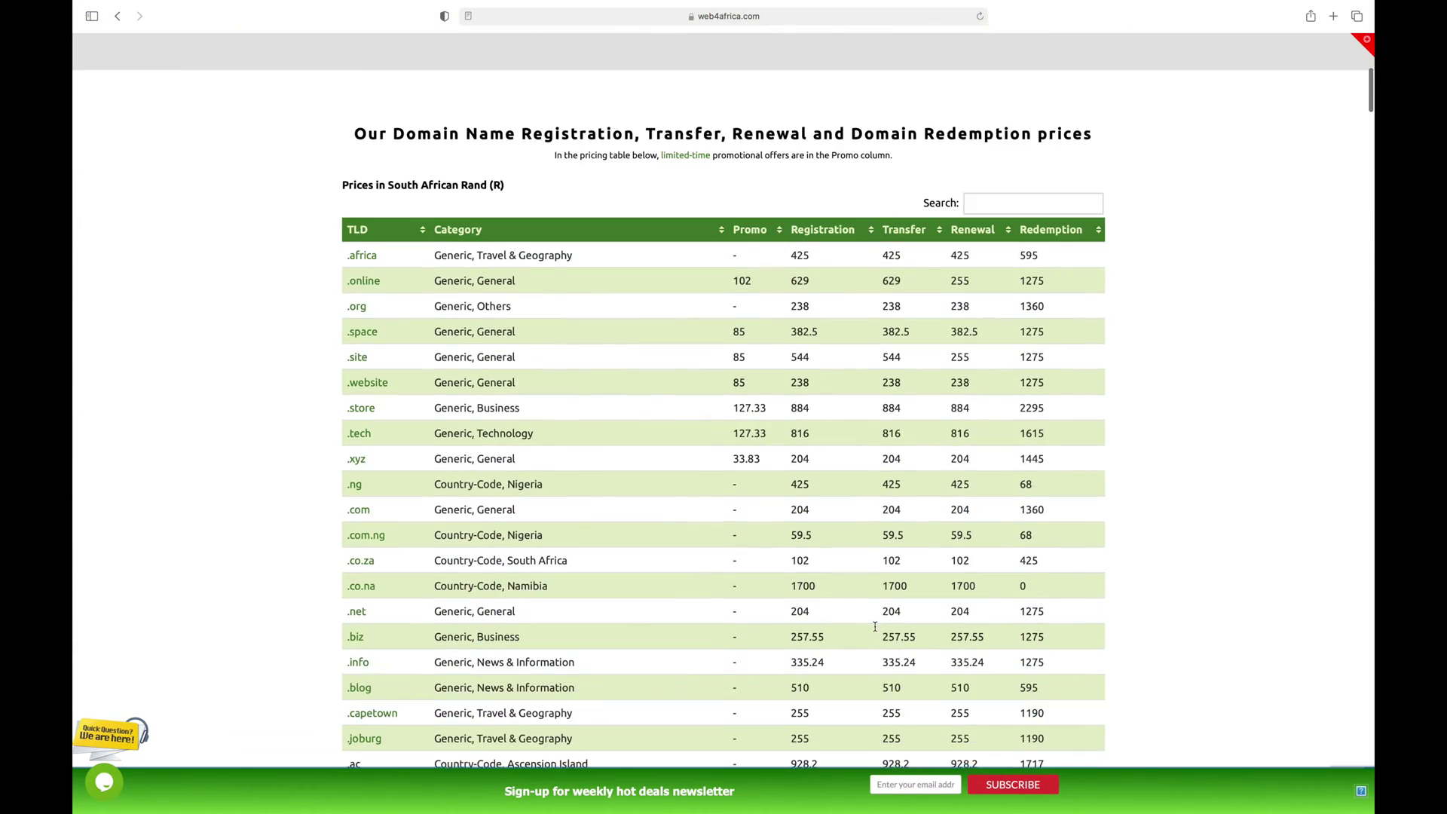
{"action": "scroll", "coordinate": [876, 627], "scroll_direction": "down", "scroll_amount": 5}
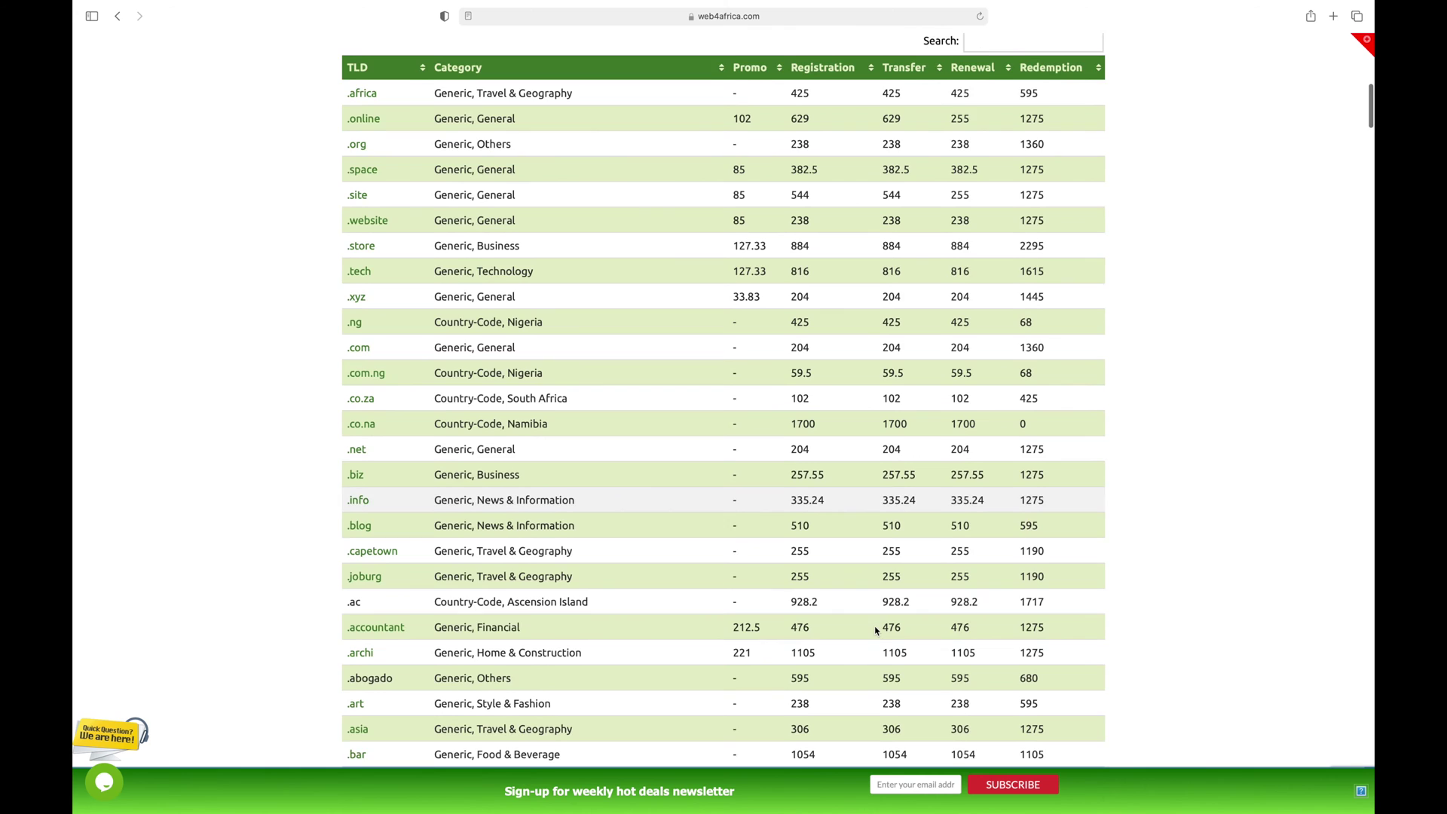
{"action": "scroll", "coordinate": [875, 630], "scroll_direction": "down", "scroll_amount": 10}
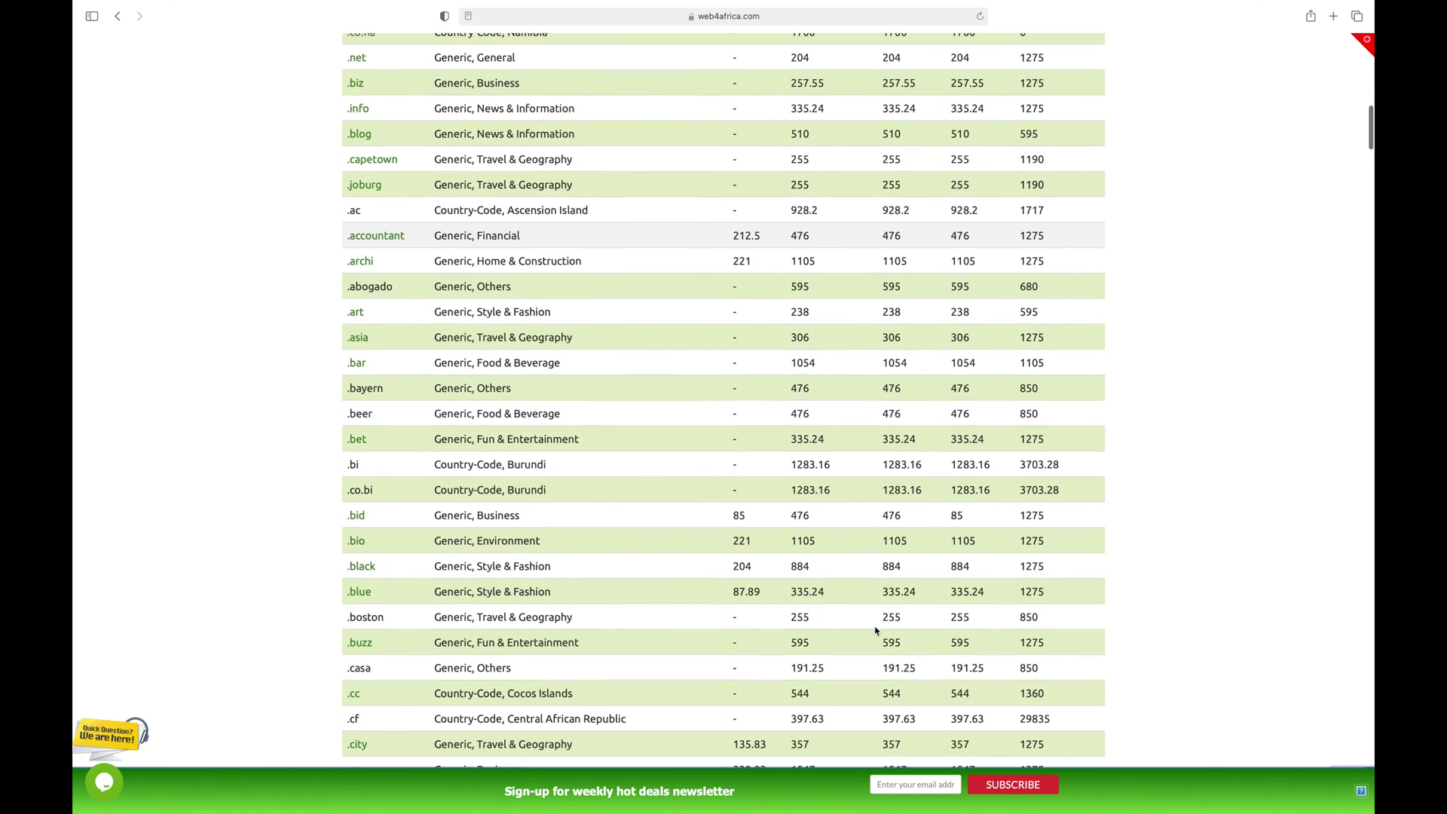
{"action": "scroll", "coordinate": [875, 630], "scroll_direction": "down", "scroll_amount": 2}
{"action": "left_click_drag", "start_coordinate": [1370, 172], "coordinate": [1369, 656]}
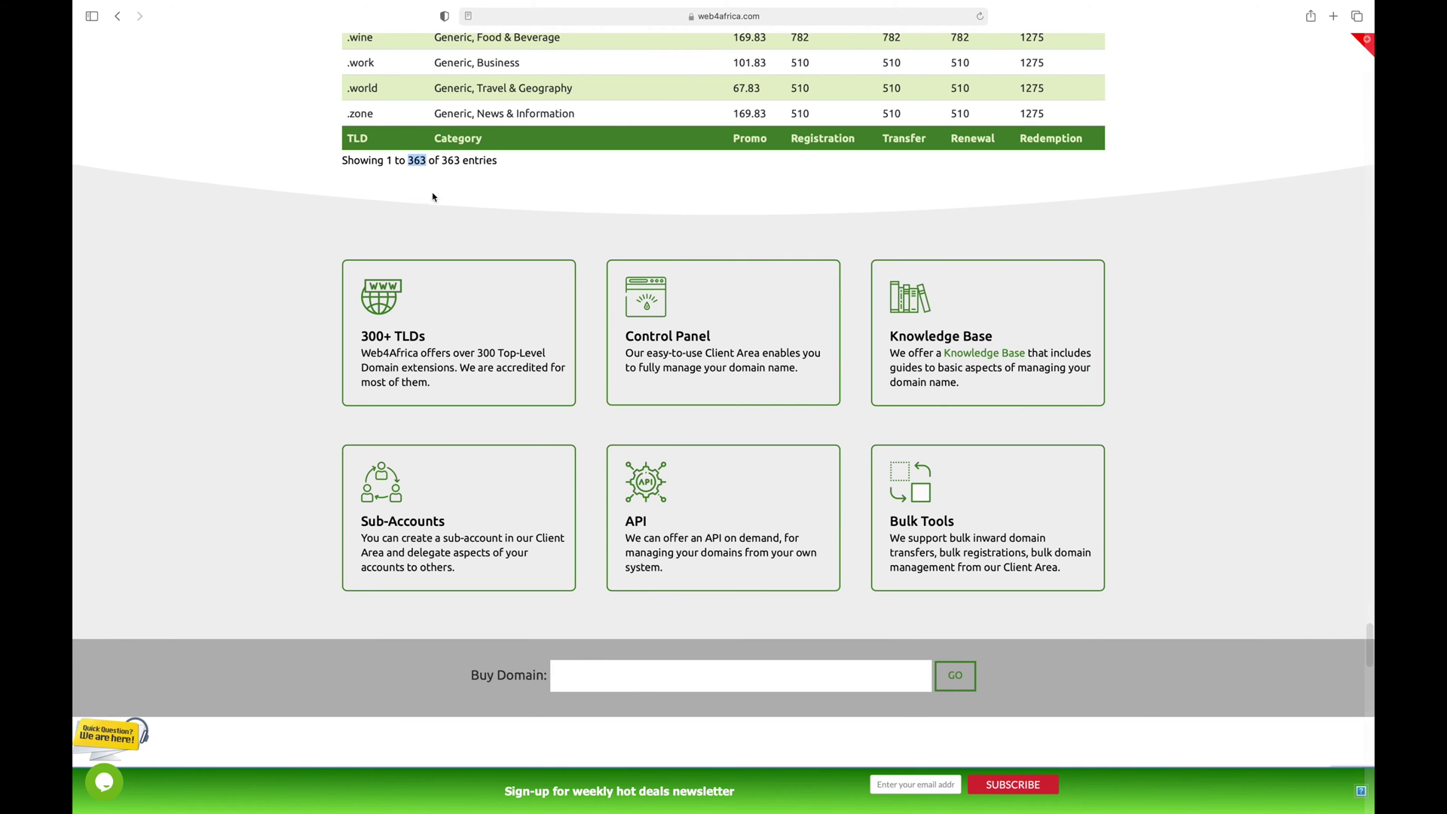
{"action": "scroll", "coordinate": [434, 196], "scroll_direction": "down", "scroll_amount": 2}
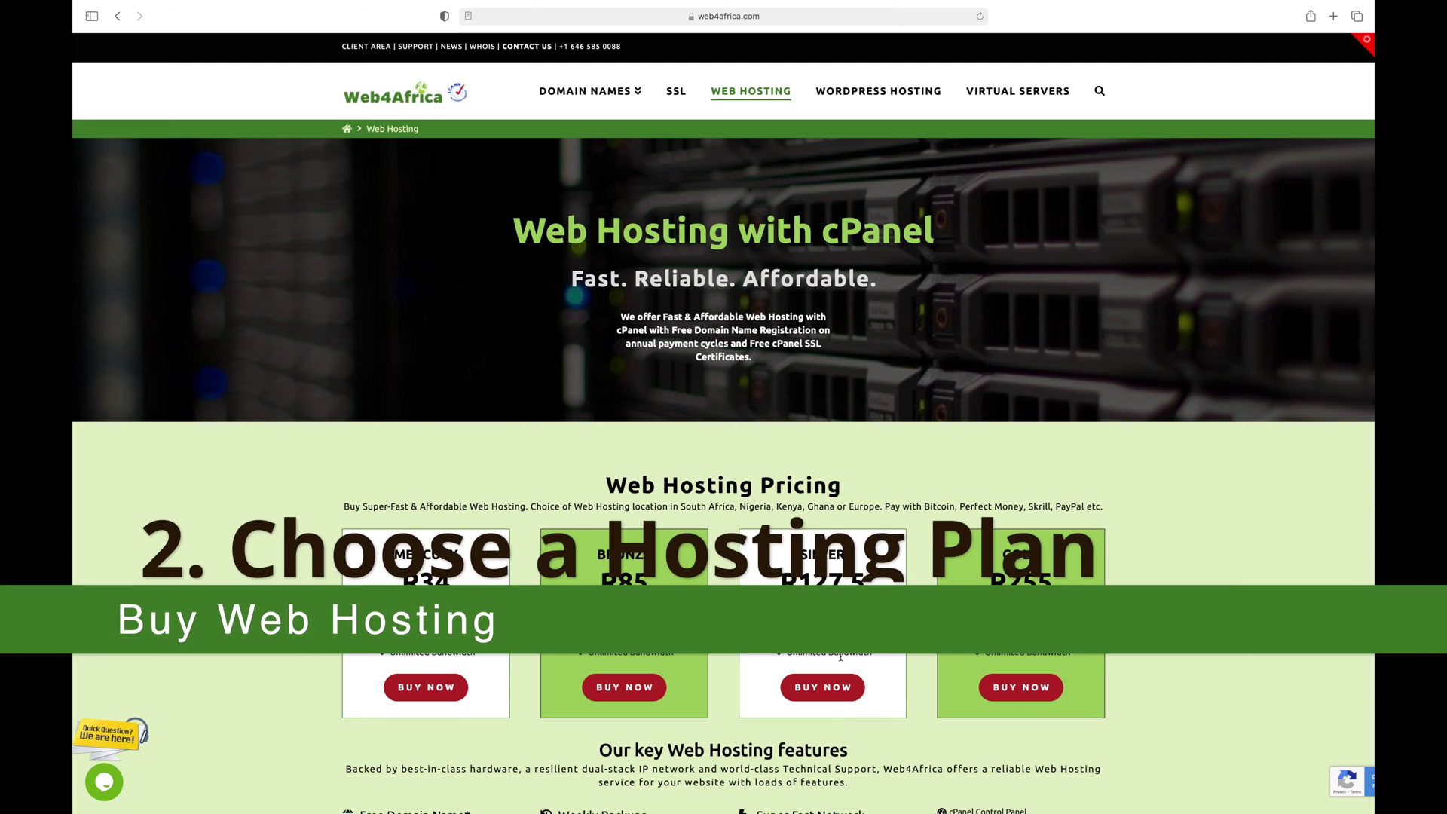
Step: Scroll the Web Hosting Pricing section to find the Bronze plan at $40.00 USD annually
{"action": "scroll", "coordinate": [840, 657], "scroll_direction": "down", "scroll_amount": 4}
{"action": "scroll", "coordinate": [840, 657], "scroll_direction": "down", "scroll_amount": 3}
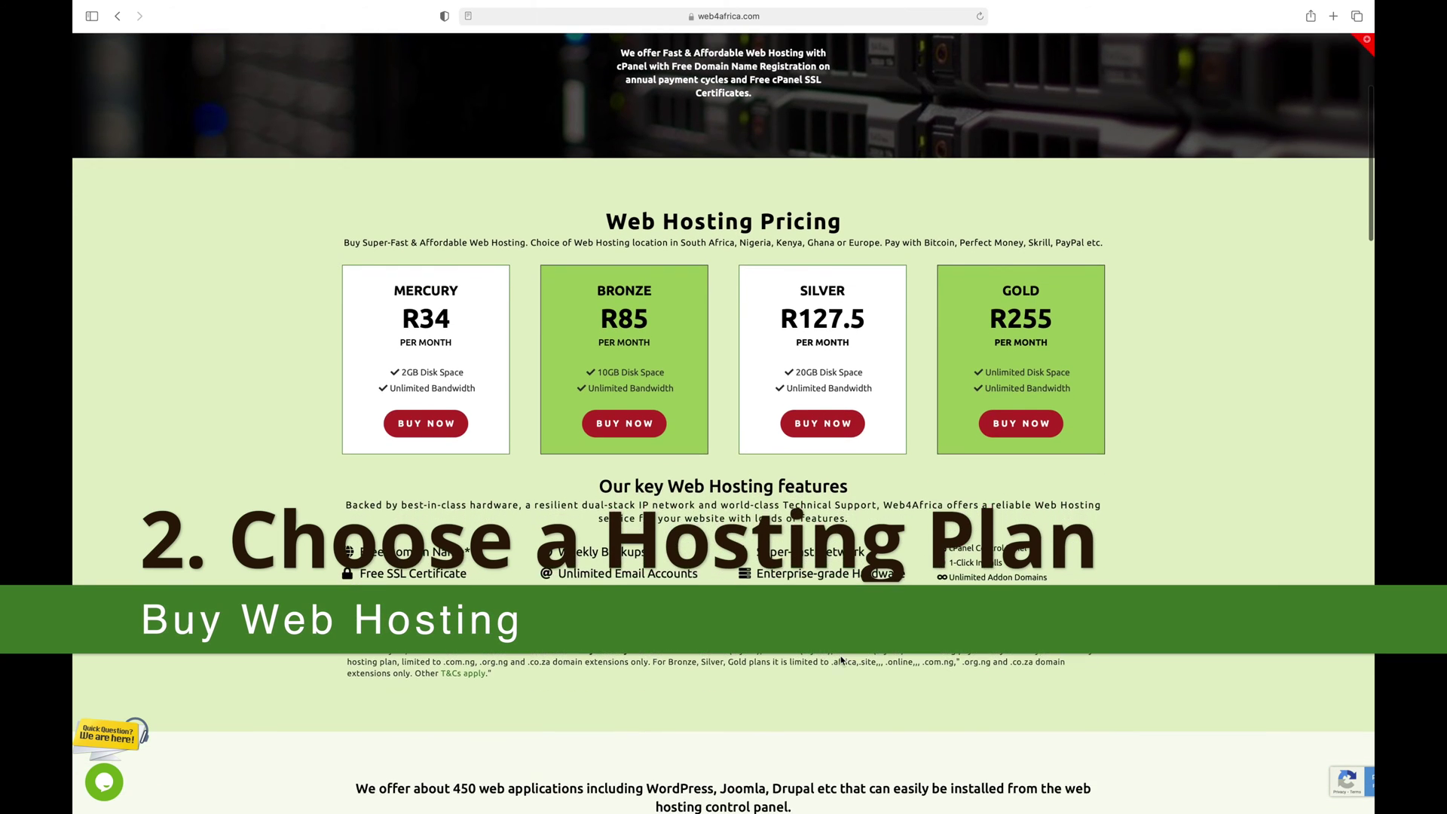
{"action": "scroll", "coordinate": [842, 661], "scroll_direction": "up", "scroll_amount": 3}
{"action": "scroll", "coordinate": [843, 661], "scroll_direction": "up", "scroll_amount": 4}
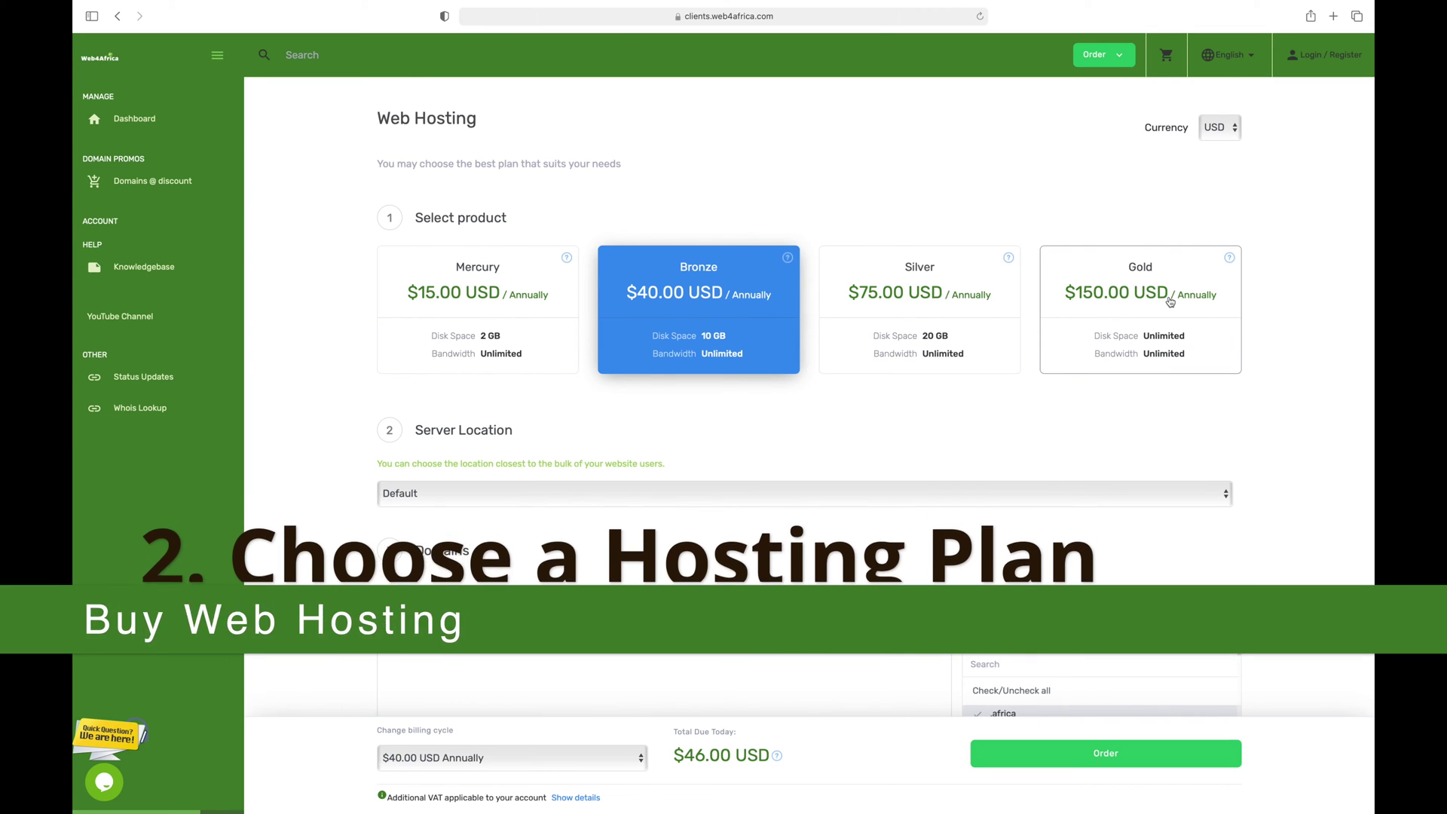
{"action": "scroll", "coordinate": [1225, 240], "scroll_direction": "down", "scroll_amount": 6}
{"action": "left_click", "coordinate": [512, 758]}
{"action": "key", "text": "Down"}
{"action": "key", "text": "Down"}
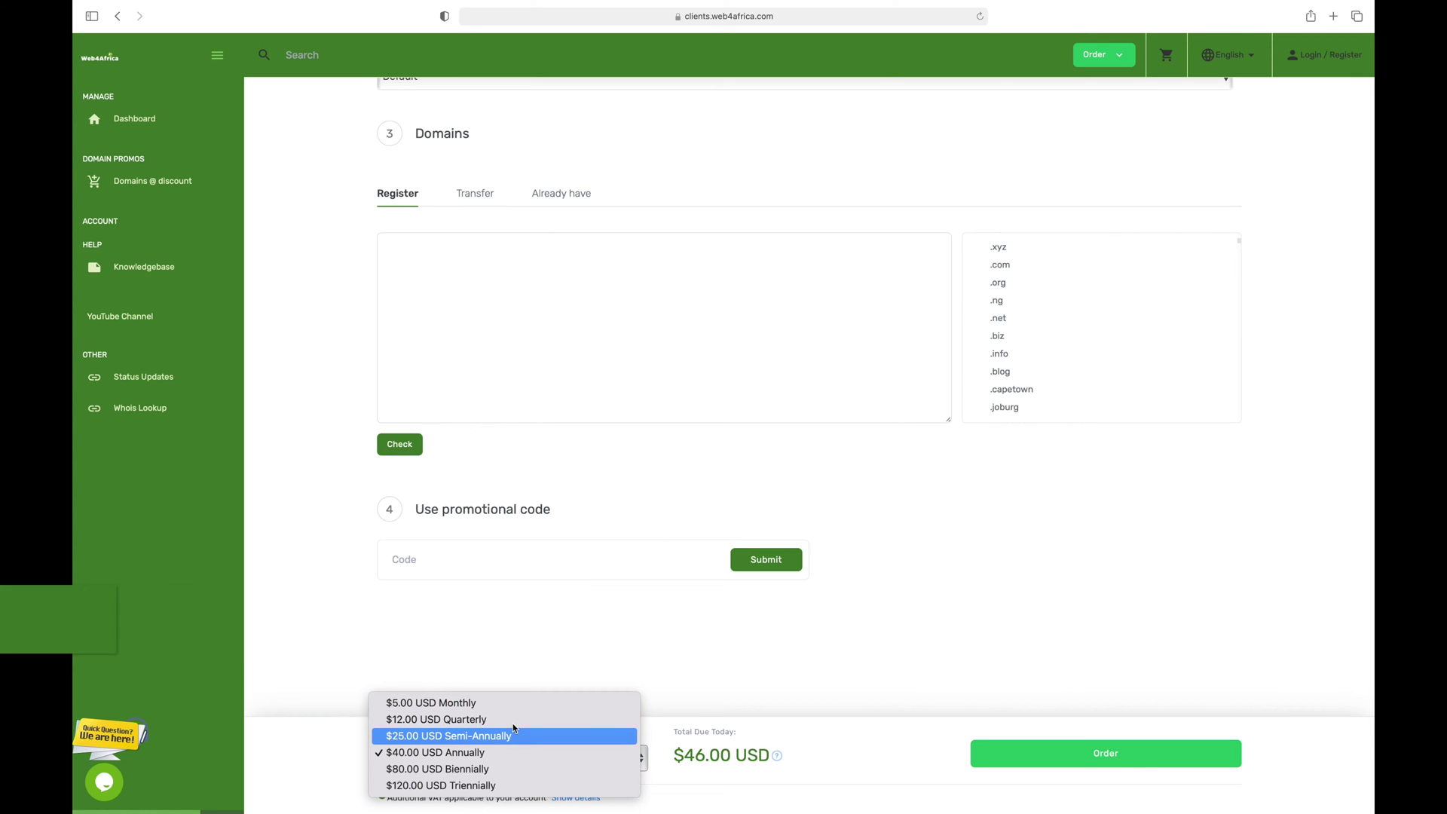
{"action": "key", "text": "Down"}
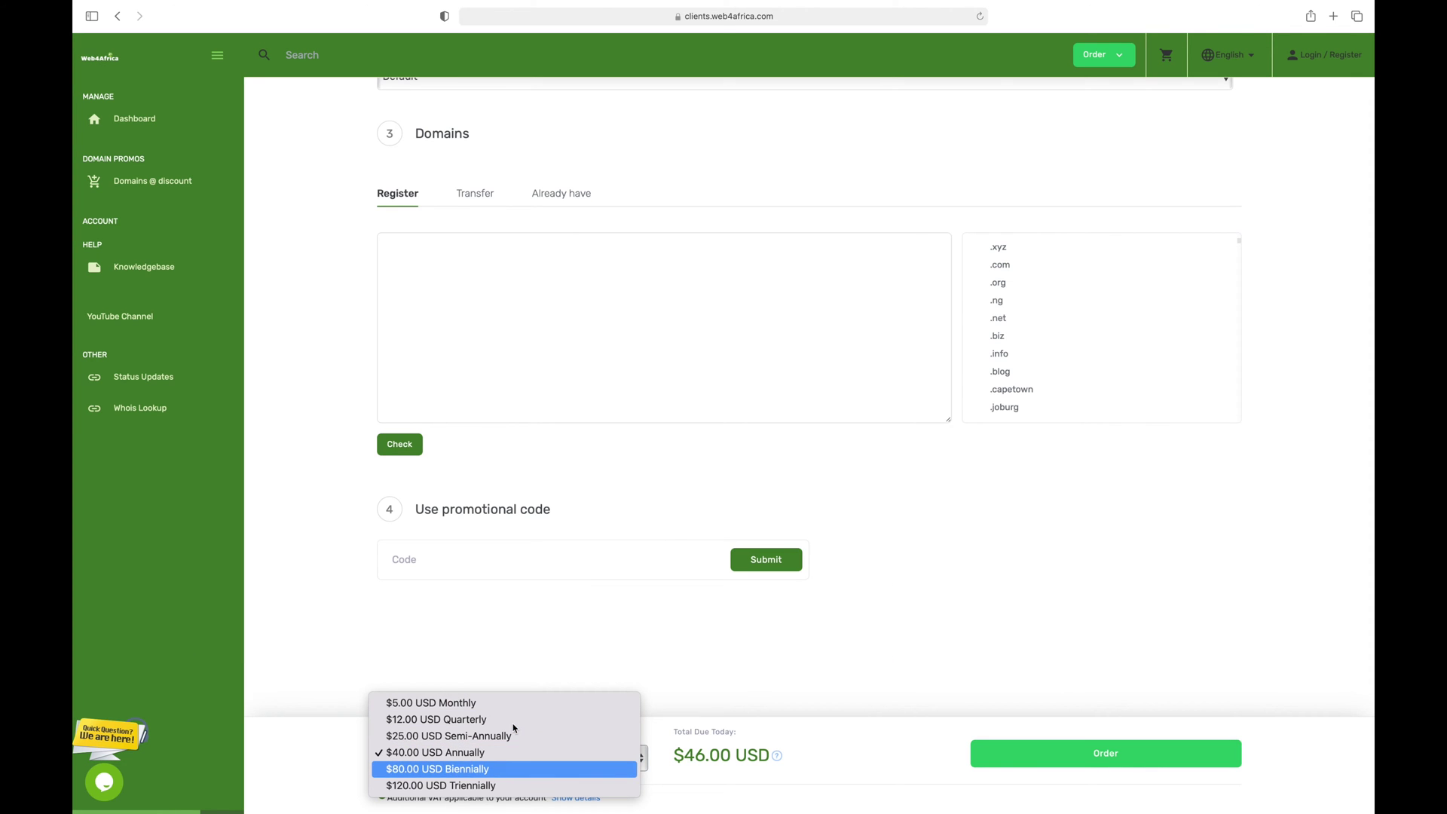
{"action": "key", "text": "Down"}
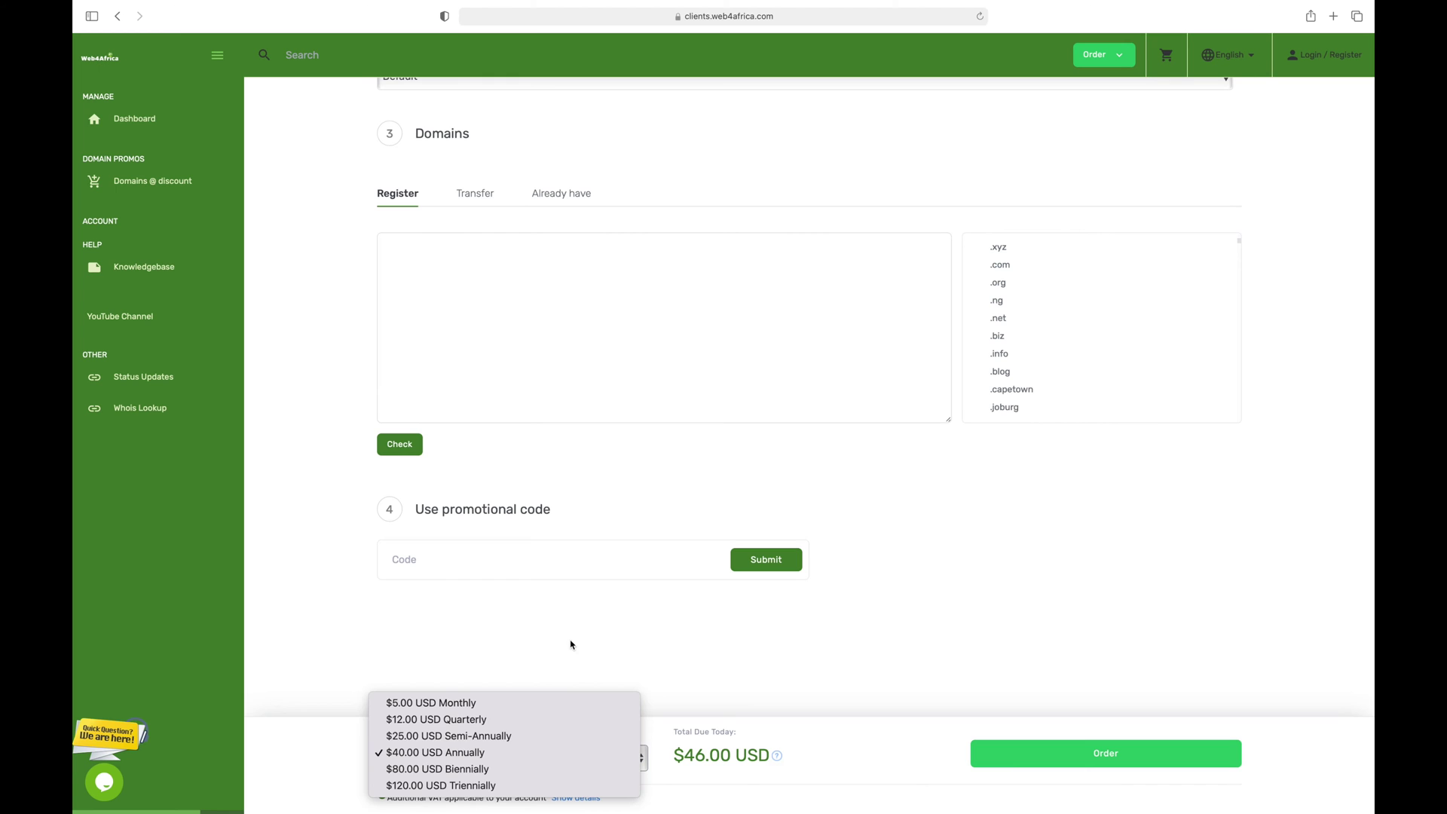
{"action": "key", "text": "Escape"}
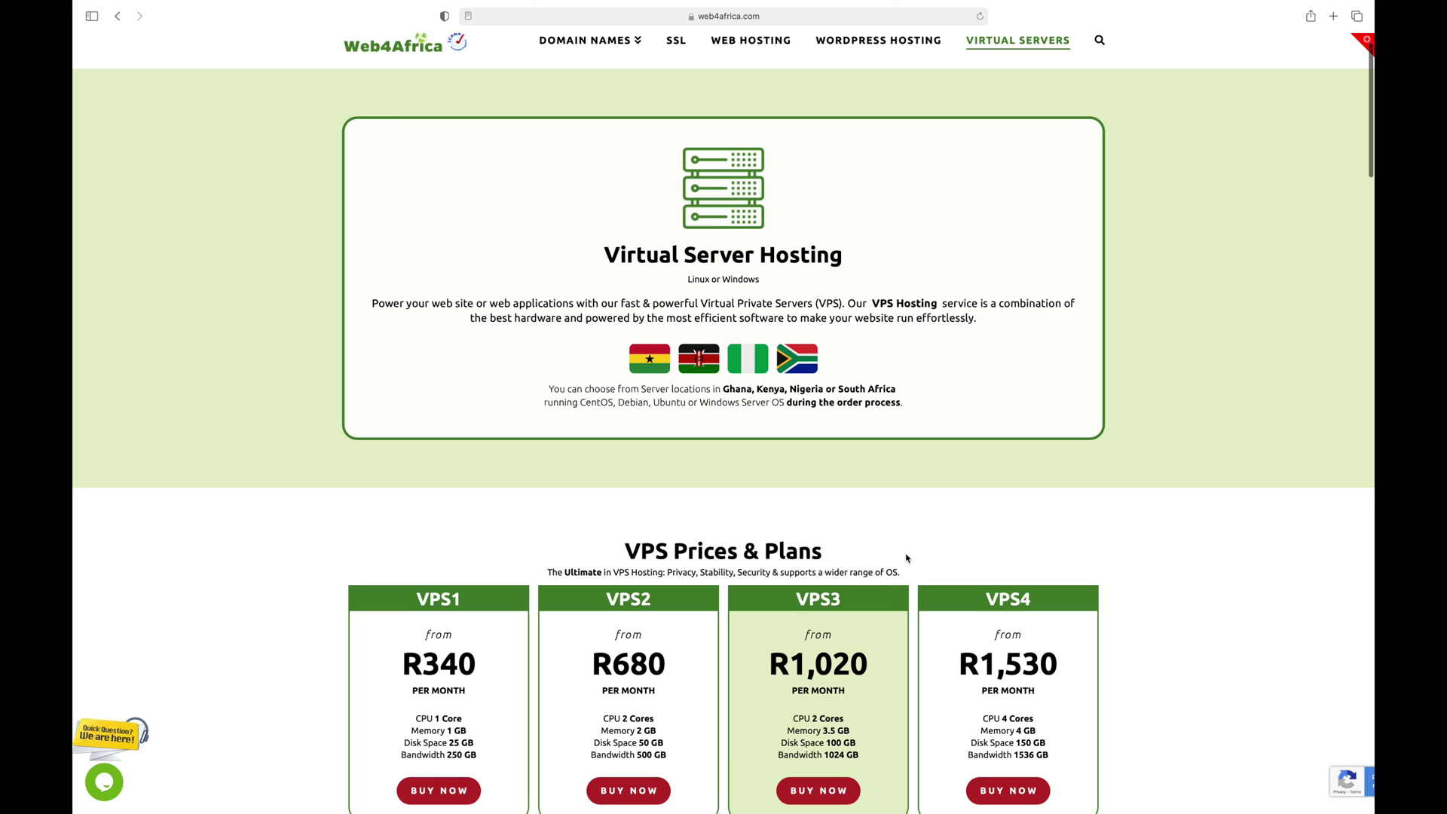
Step: Scroll down through the VPS plans and features on the Virtual Servers page
{"action": "scroll", "coordinate": [907, 558], "scroll_direction": "down", "scroll_amount": 3}
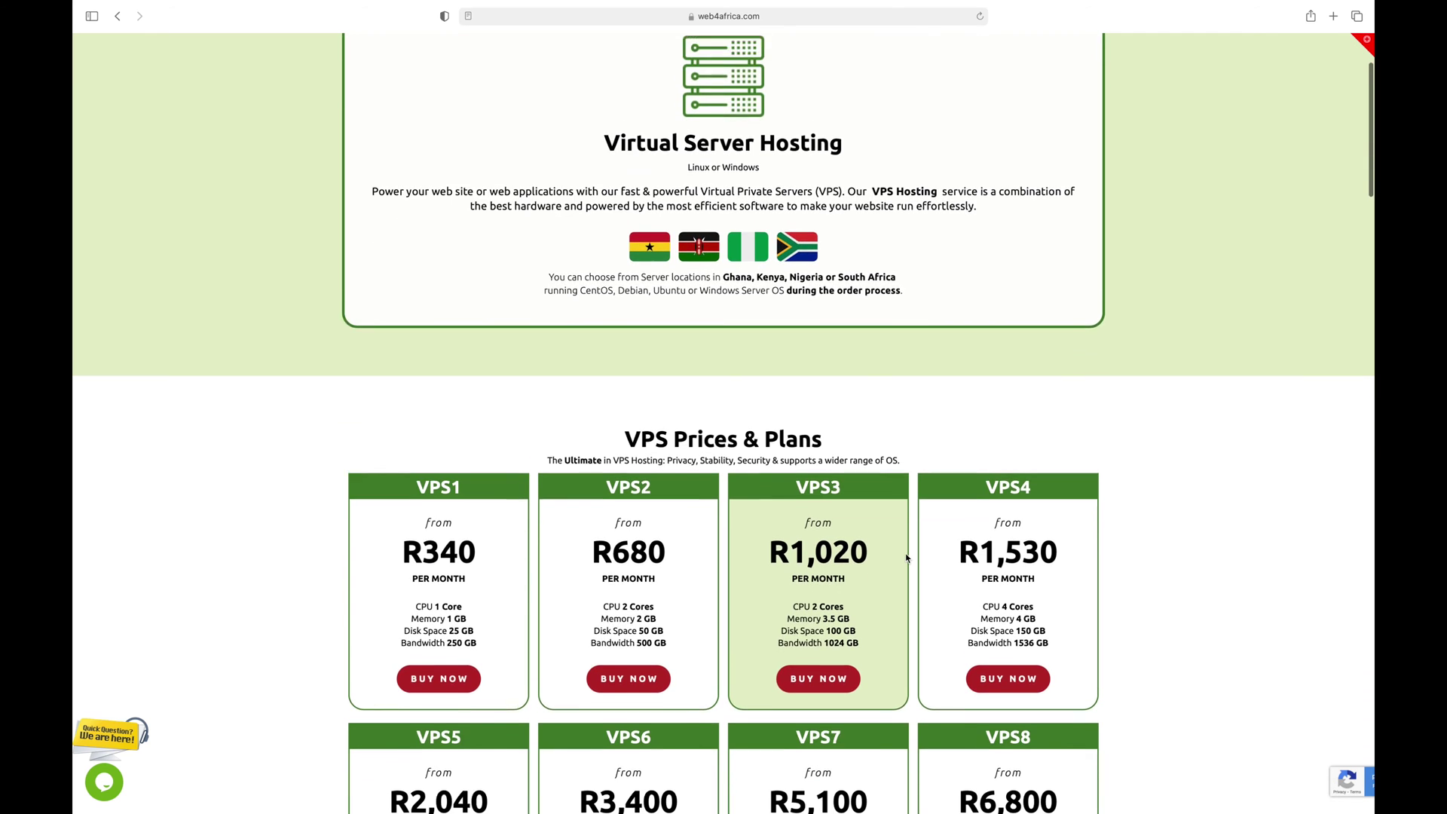
{"action": "scroll", "coordinate": [907, 558], "scroll_direction": "down", "scroll_amount": 4}
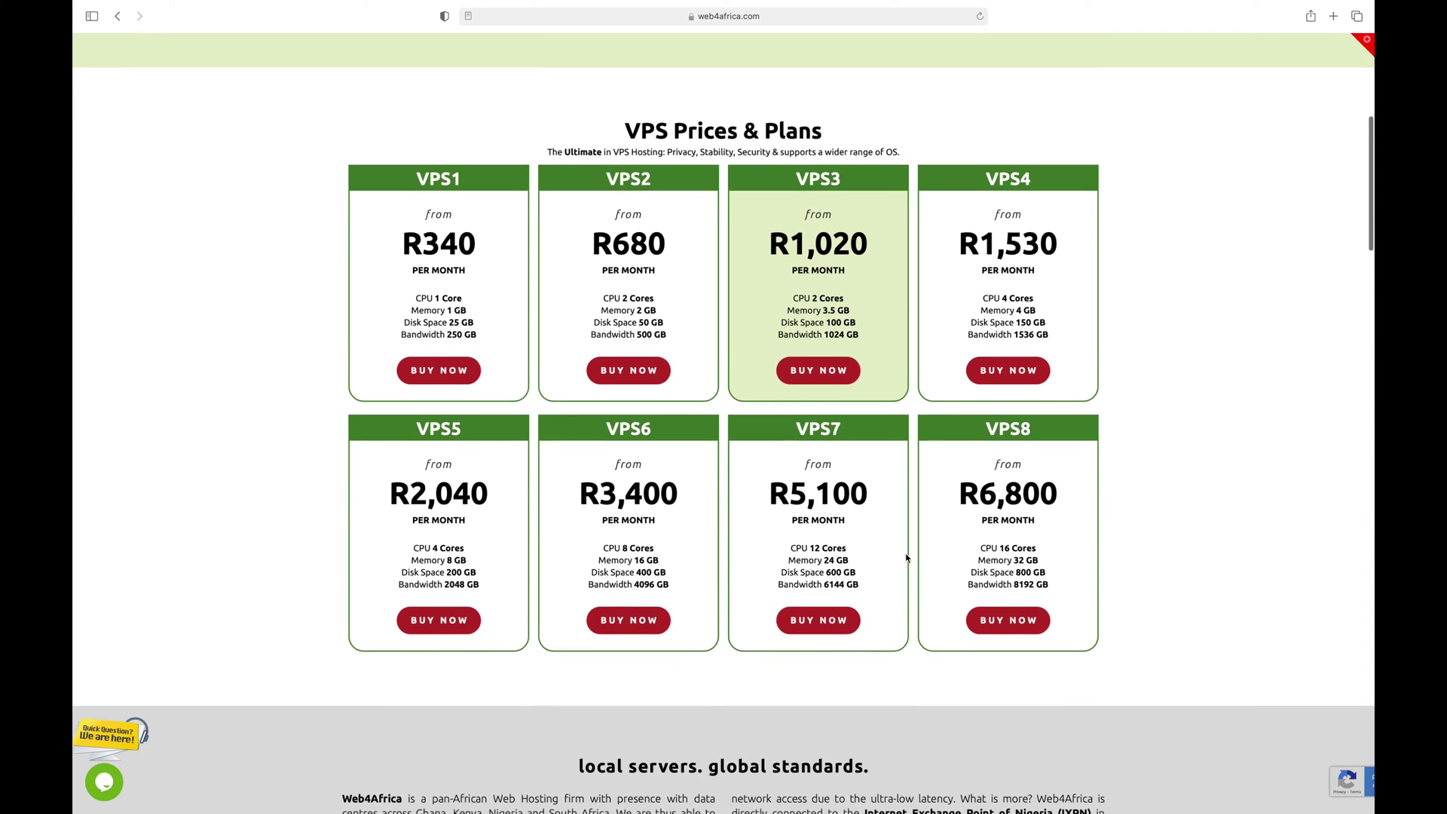
{"action": "scroll", "coordinate": [907, 558], "scroll_direction": "down", "scroll_amount": 4}
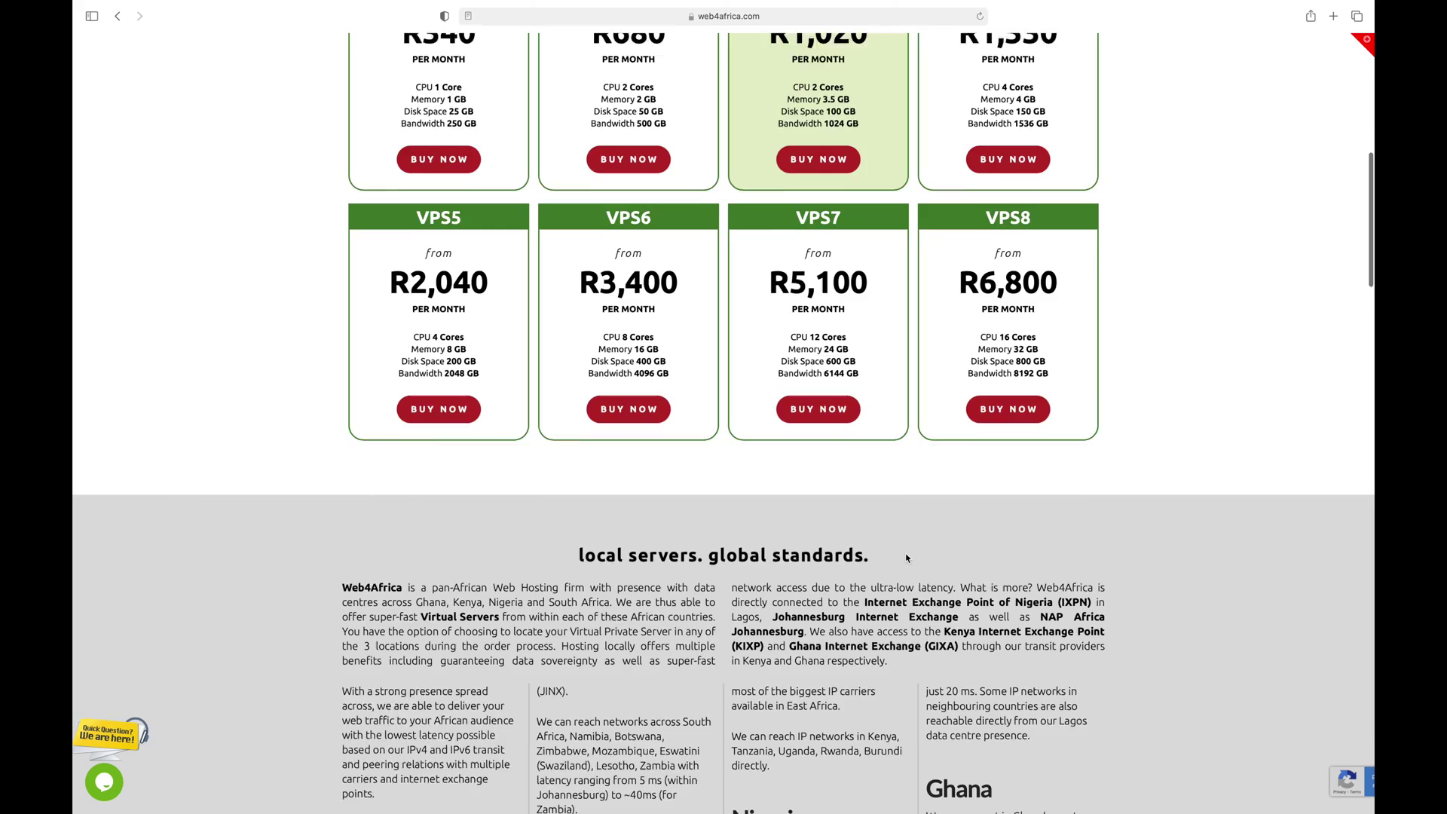
{"action": "scroll", "coordinate": [907, 558], "scroll_direction": "down", "scroll_amount": 5}
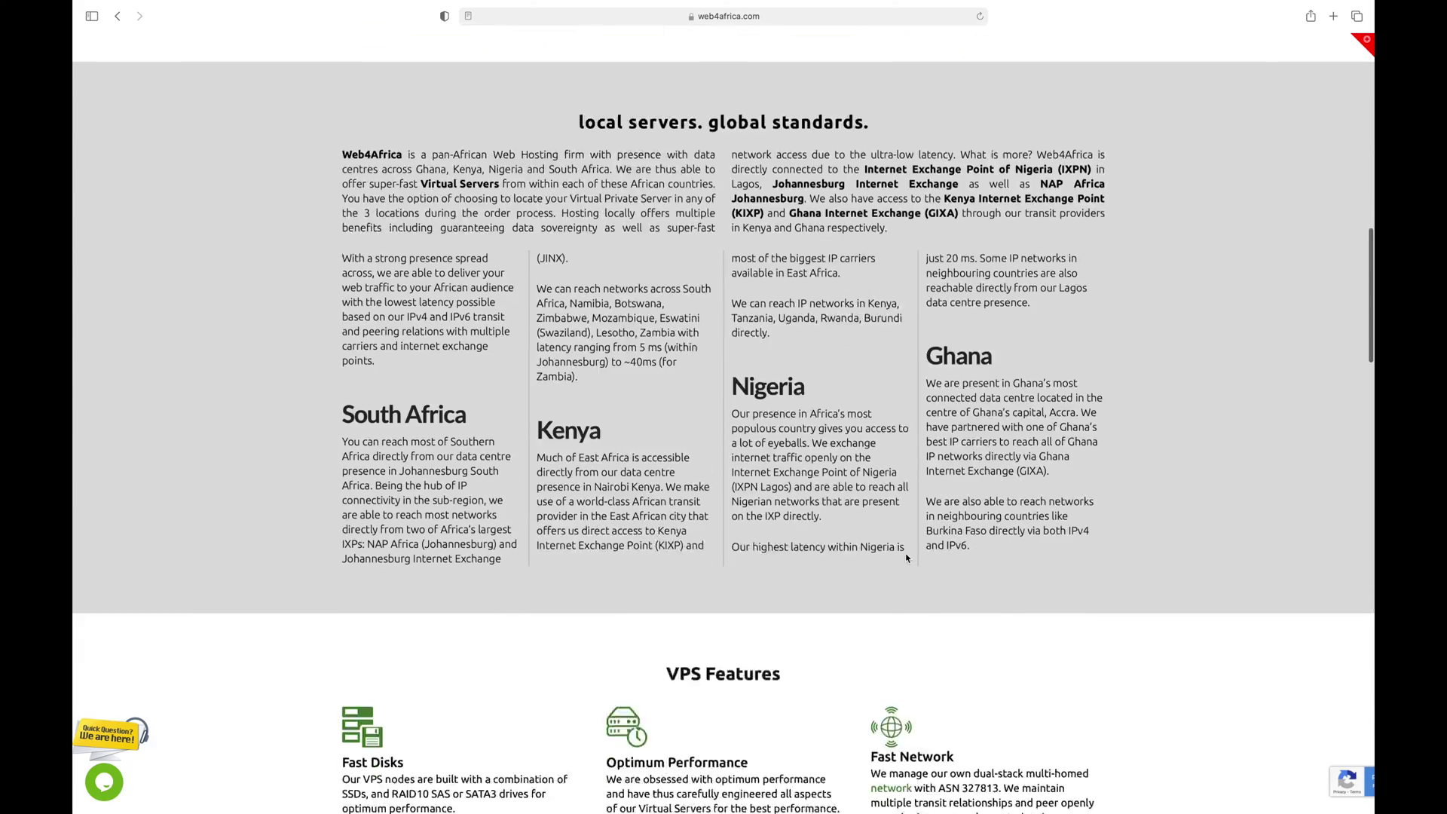
{"action": "scroll", "coordinate": [907, 558], "scroll_direction": "down", "scroll_amount": 5}
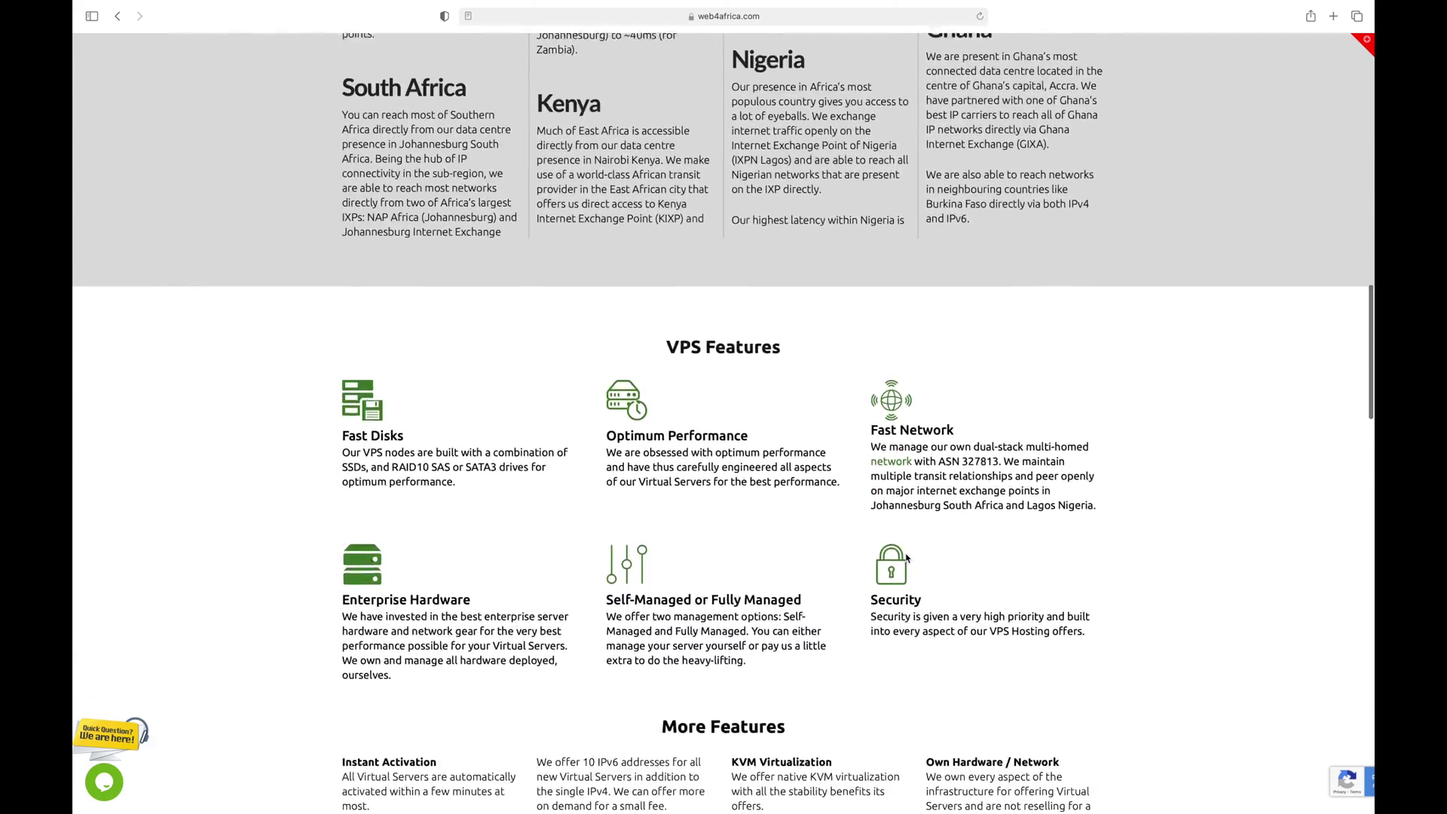
{"action": "scroll", "coordinate": [906, 558], "scroll_direction": "down", "scroll_amount": 6}
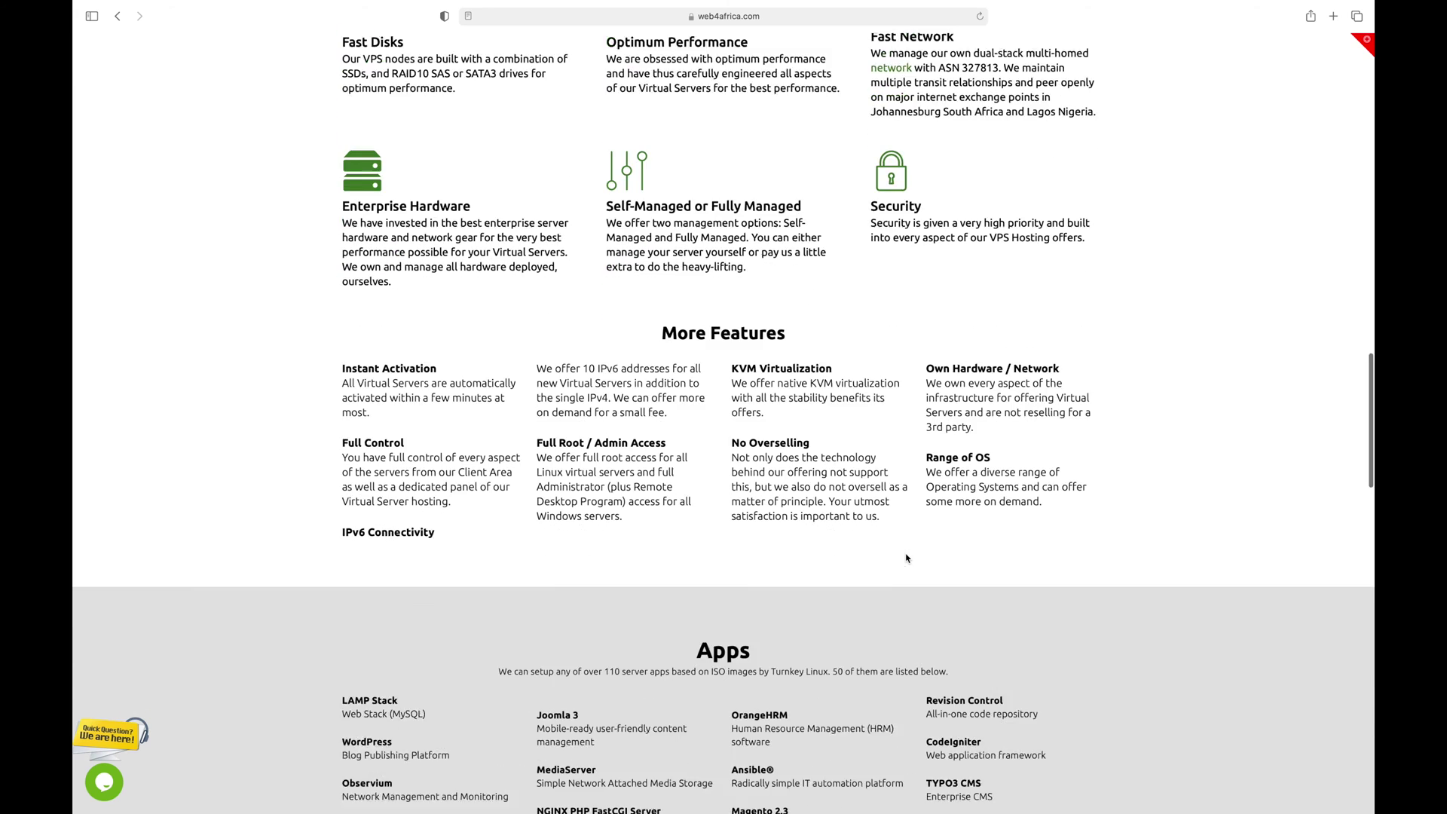
{"action": "scroll", "coordinate": [907, 558], "scroll_direction": "down", "scroll_amount": 5}
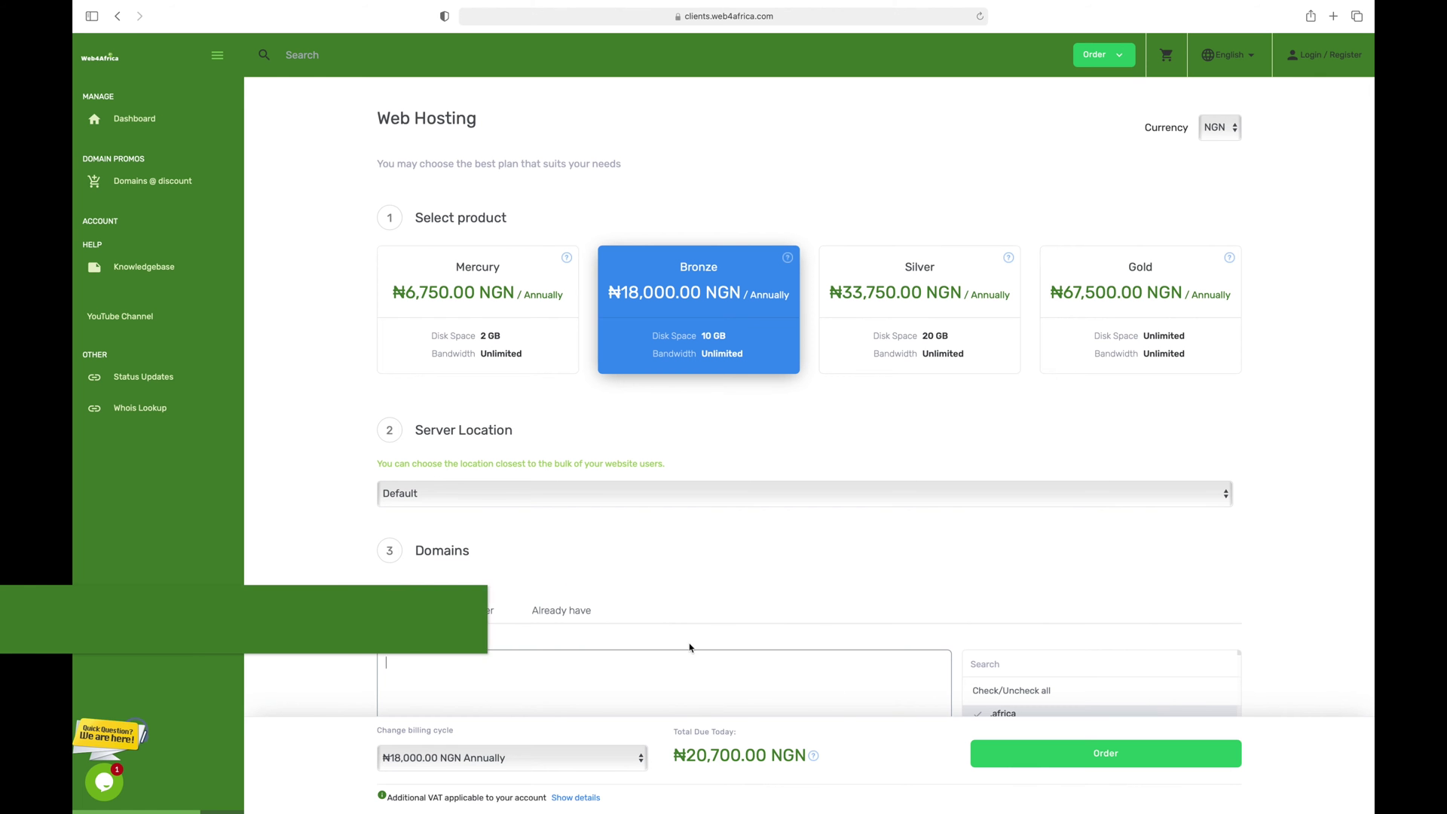
Step: Check fhfhfhfhfs23.africa is available, add it to the Bronze order, and submit it
{"action": "type", "text": "hfhfhfs23"}
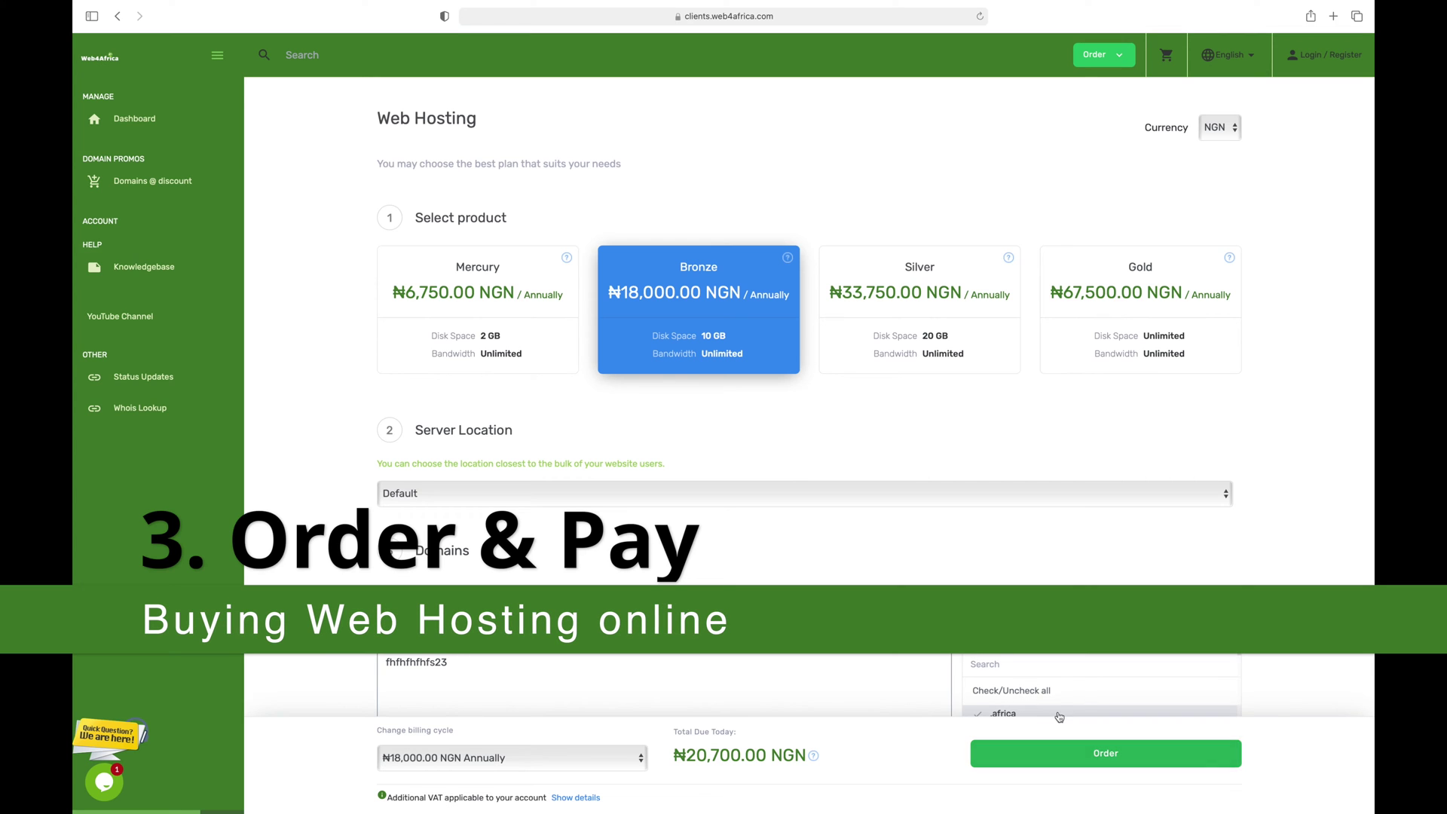
{"action": "scroll", "coordinate": [882, 489], "scroll_direction": "down", "scroll_amount": 5}
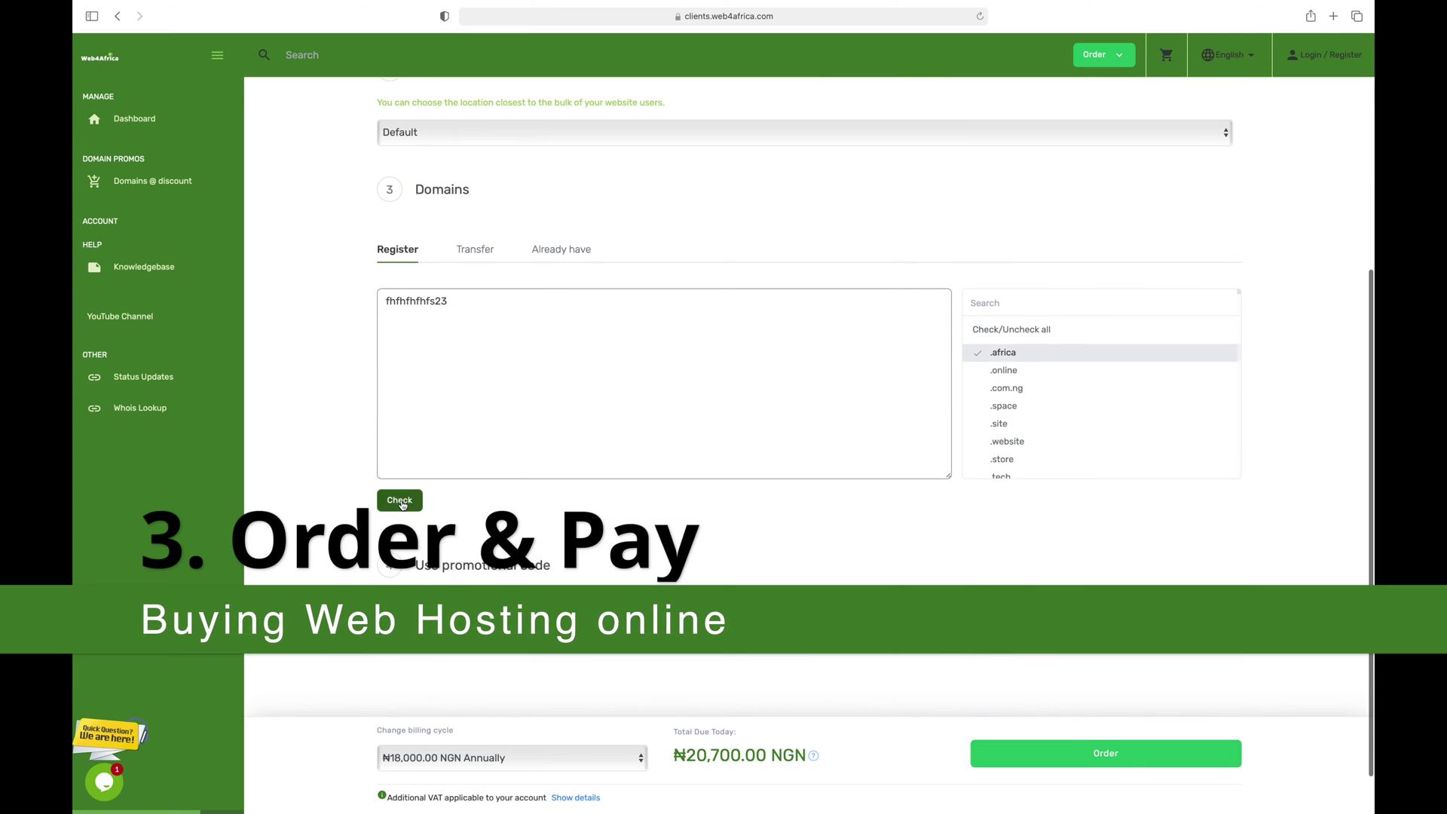
{"action": "left_click", "coordinate": [400, 501]}
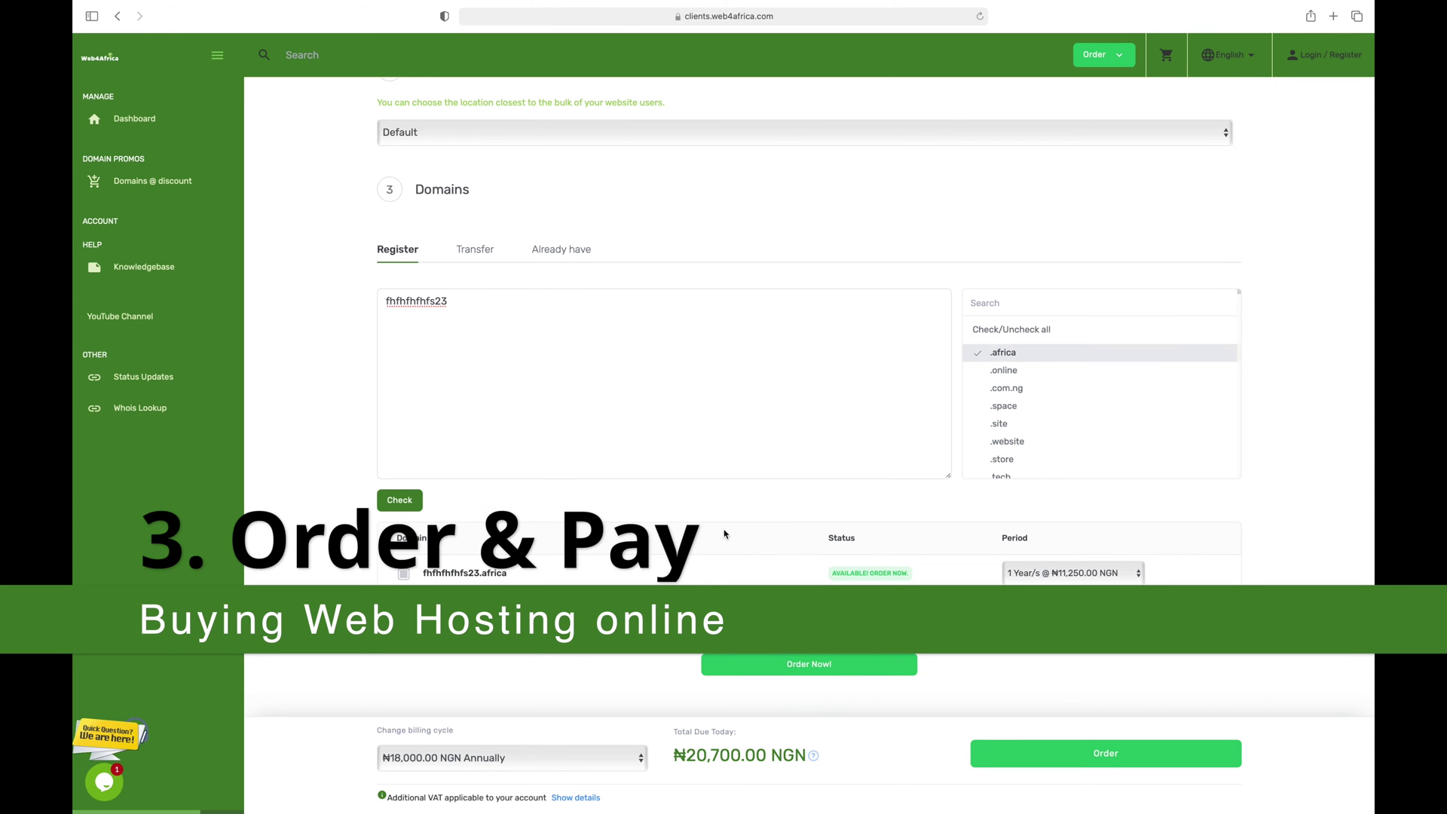
{"action": "scroll", "coordinate": [816, 564], "scroll_direction": "down", "scroll_amount": 3}
{"action": "left_click", "coordinate": [792, 417]}
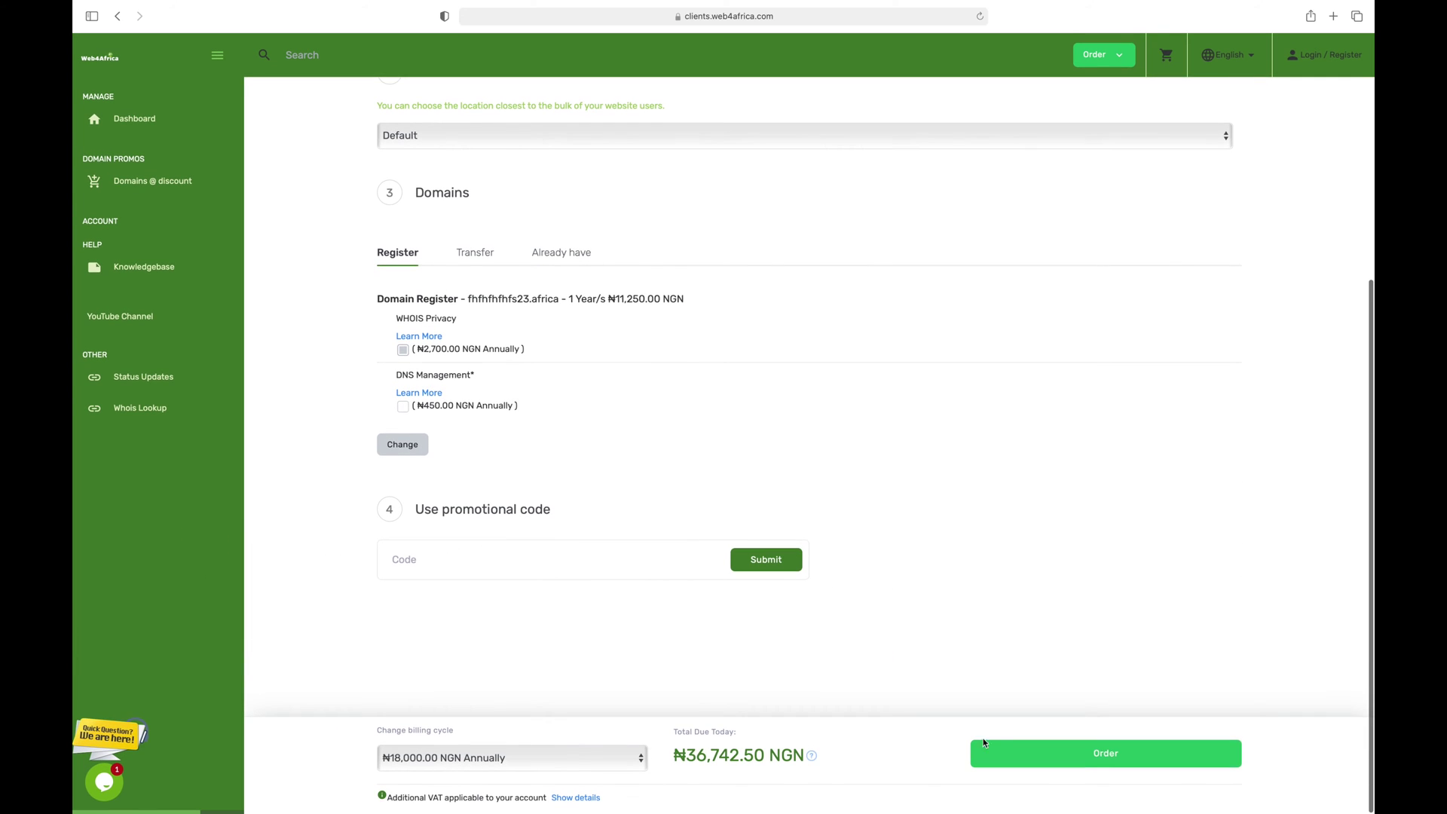
{"action": "left_click", "coordinate": [1065, 751]}
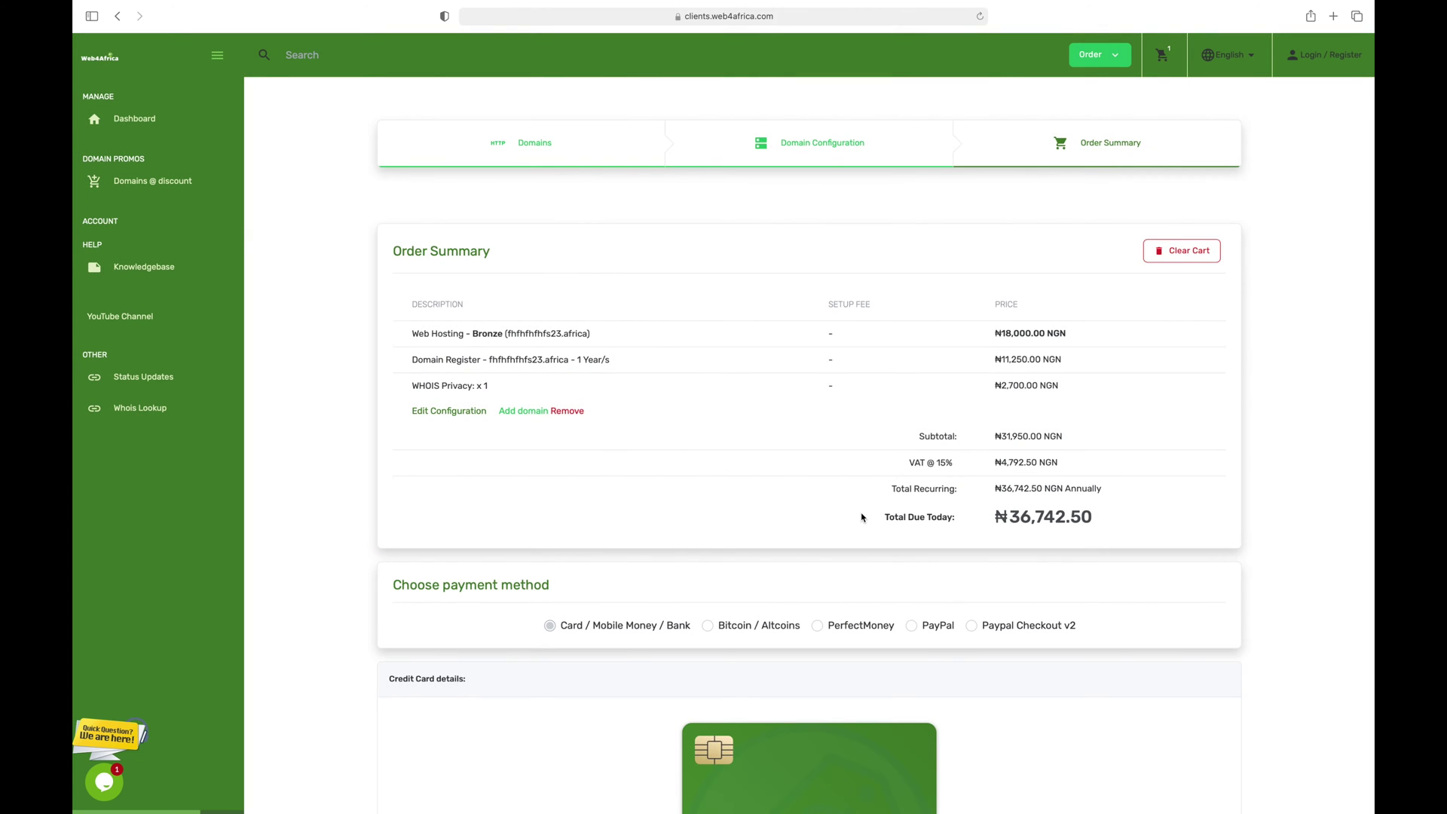
Step: Review the Order Summary totalling ₦36,742.50 and select the card number field
{"action": "scroll", "coordinate": [829, 490], "scroll_direction": "down", "scroll_amount": 5}
{"action": "scroll", "coordinate": [686, 481], "scroll_direction": "down", "scroll_amount": 5}
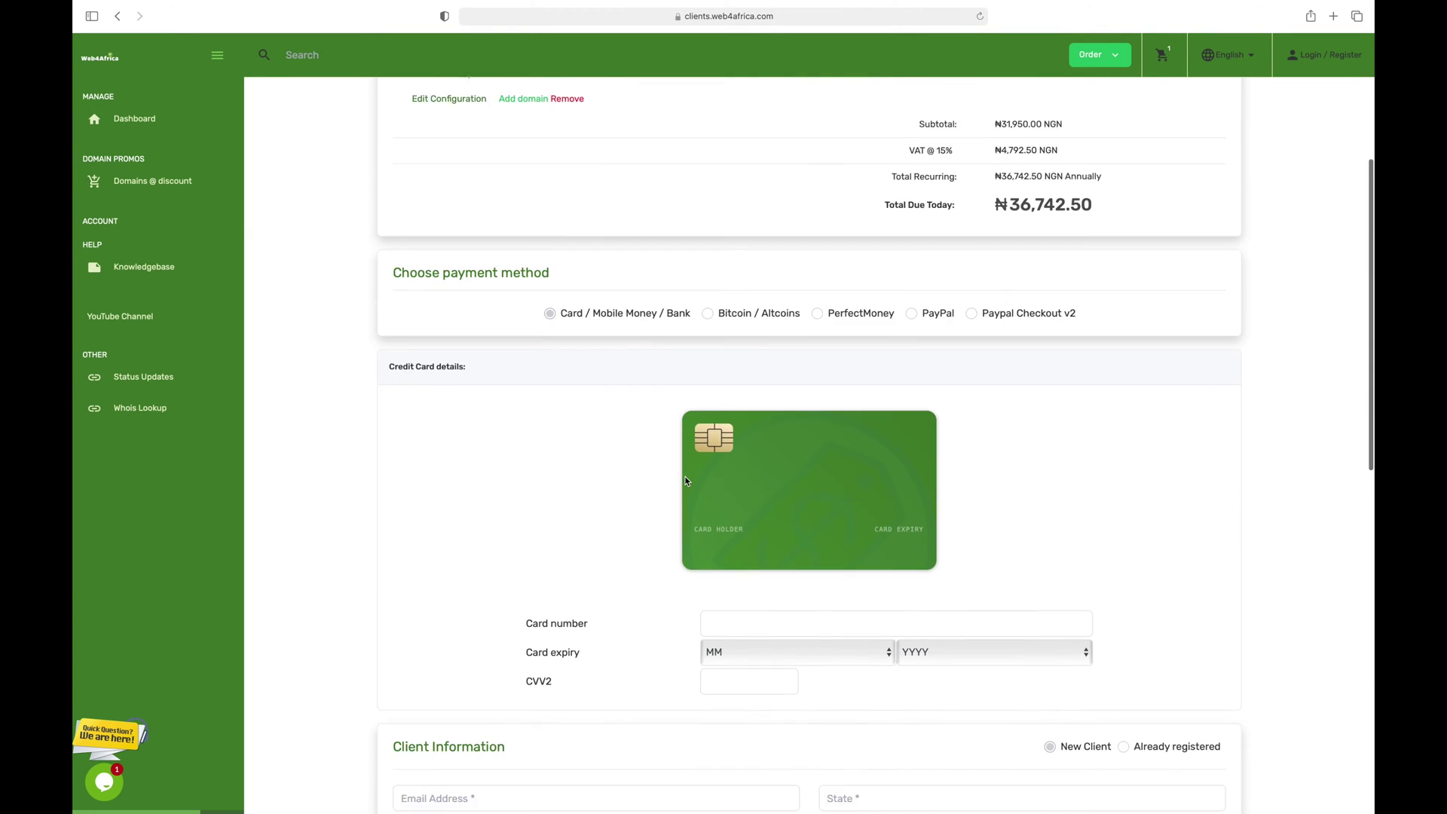
{"action": "left_click", "coordinate": [731, 522]}
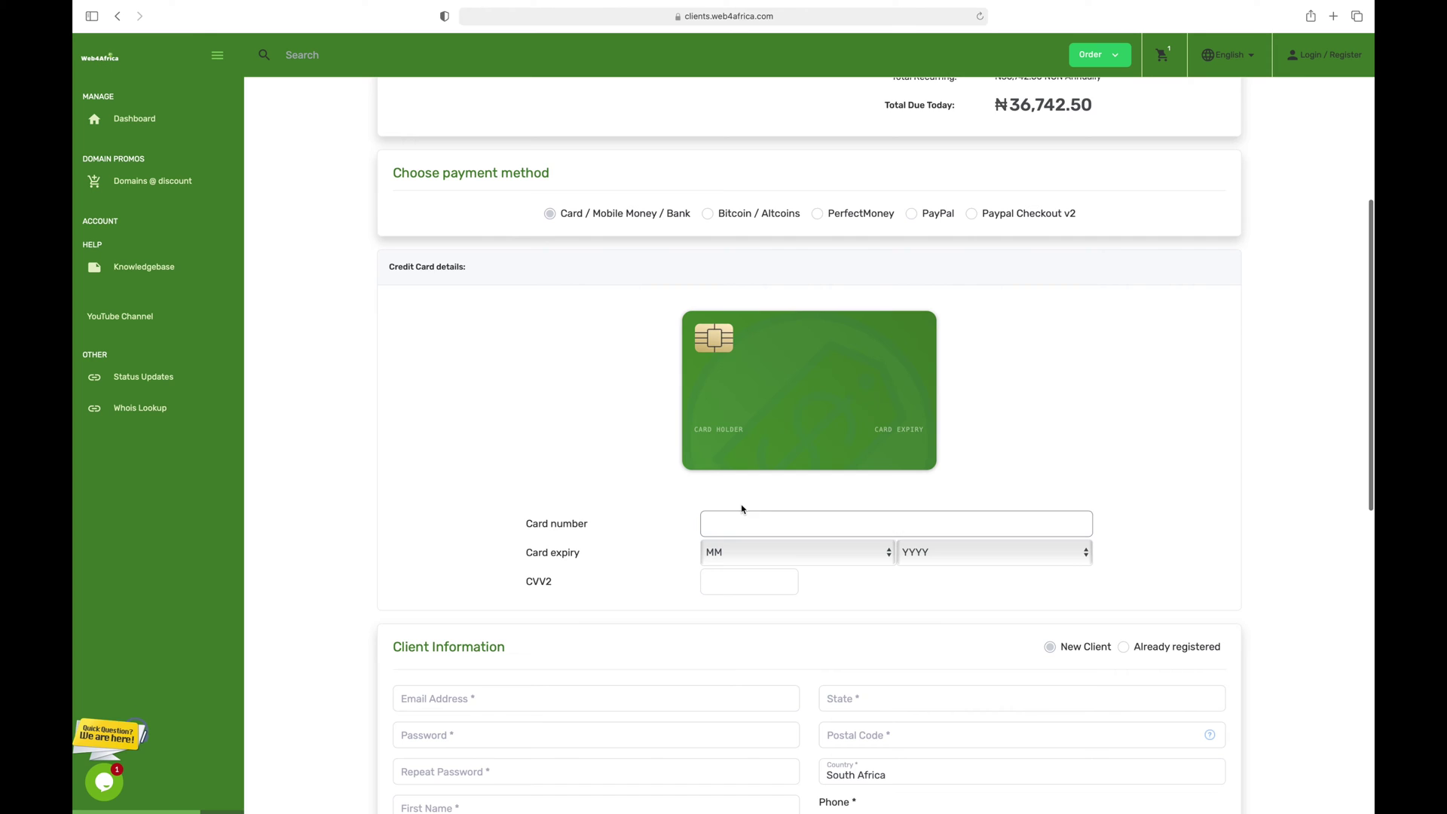